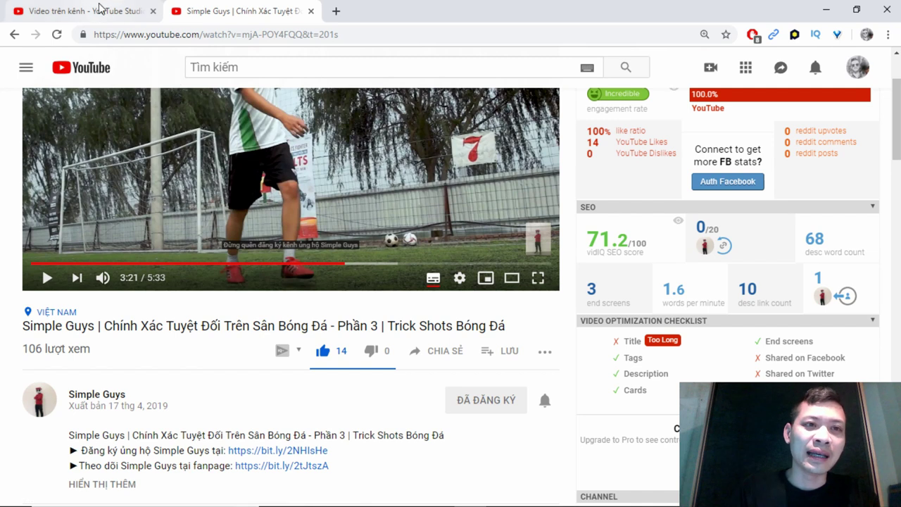
- Open the advanced settings of the video "Tại sao Youtuber bị ném đá? (Có nên làm kênh YouTube kiếm tiền 2019?)" in YouTube Studio
click(97, 10)
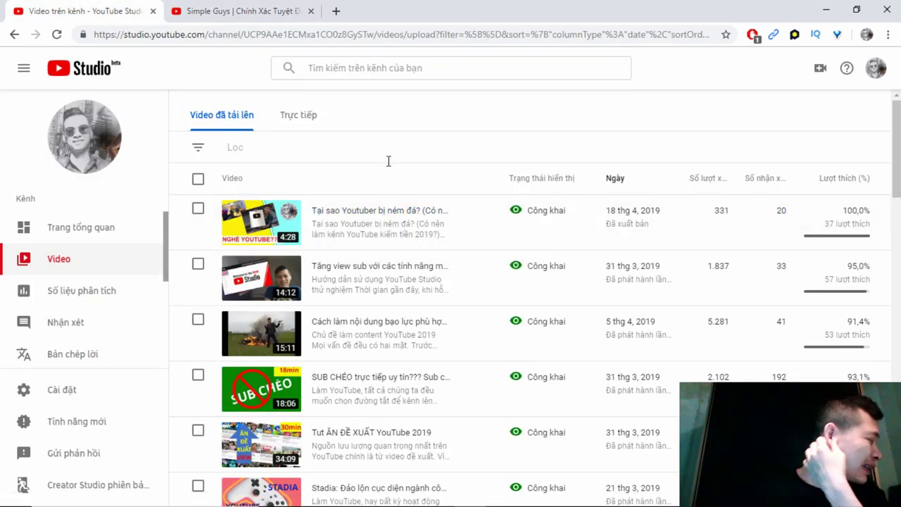
click(227, 10)
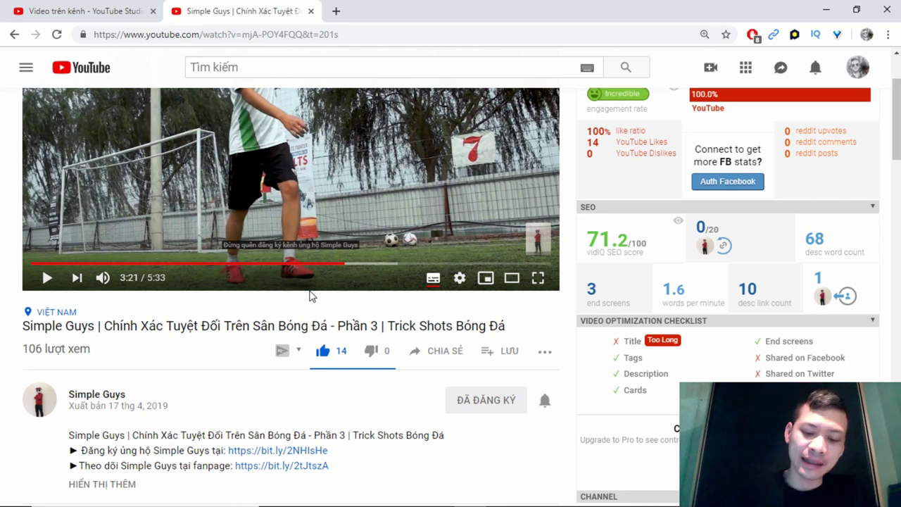
click(108, 7)
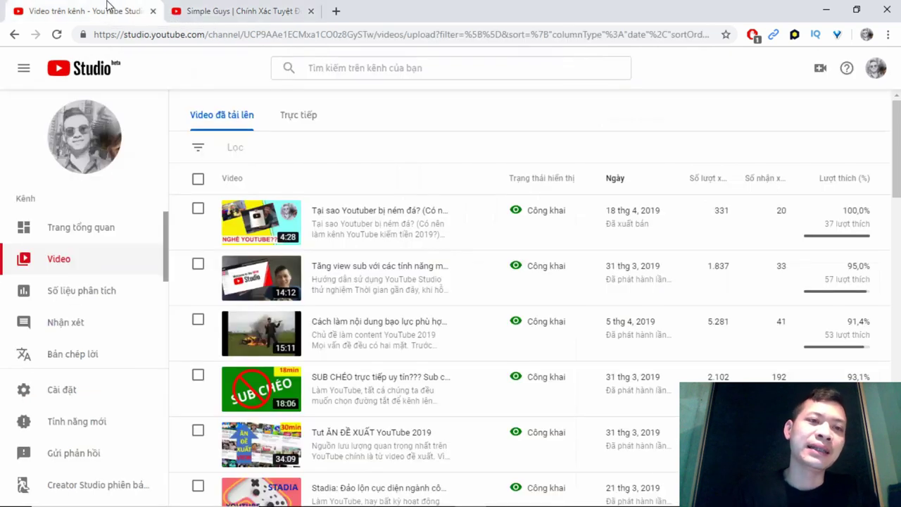
click(396, 211)
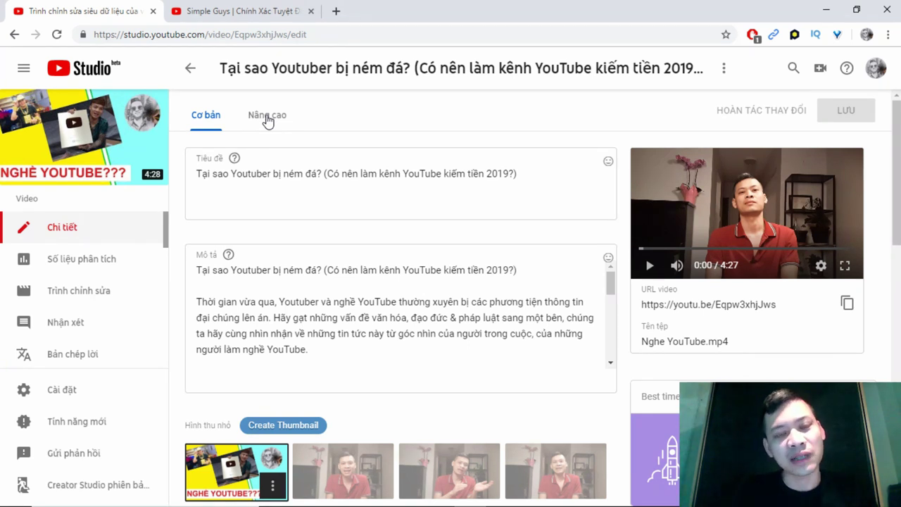
click(267, 119)
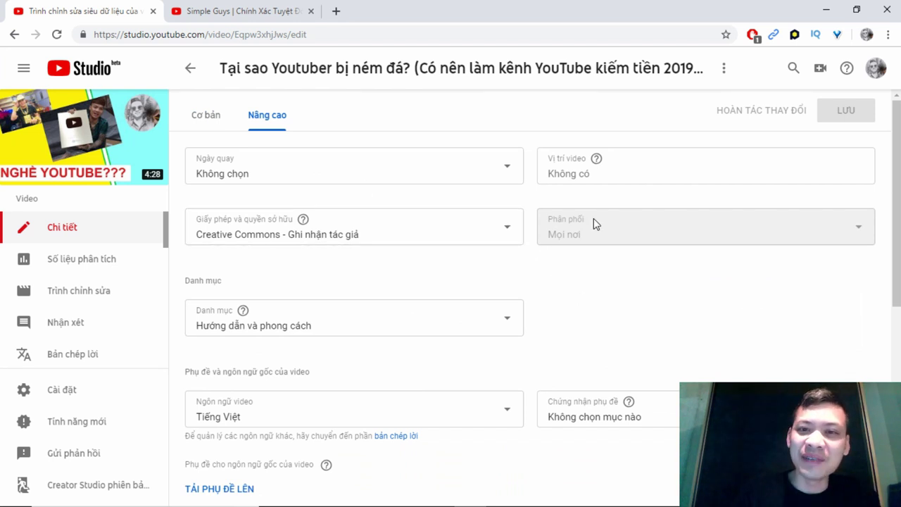
- Search the video location for "bà nà hill" and choose "Ba Na hills - Cable car ticketing office"
click(588, 176)
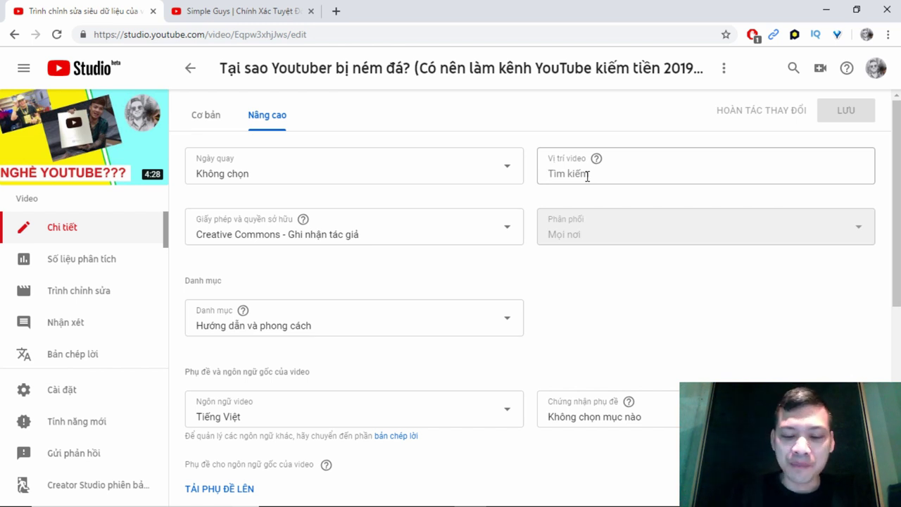
text(ba)
text( nà hill)
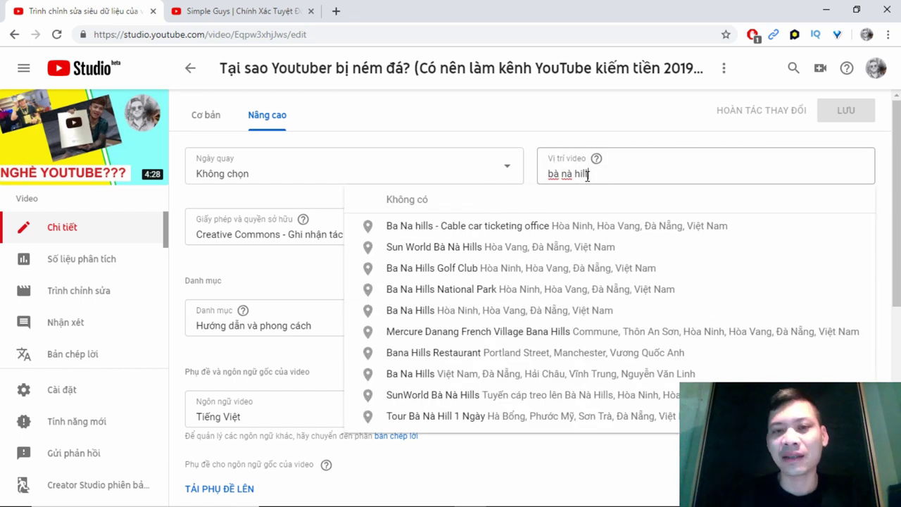
click(516, 227)
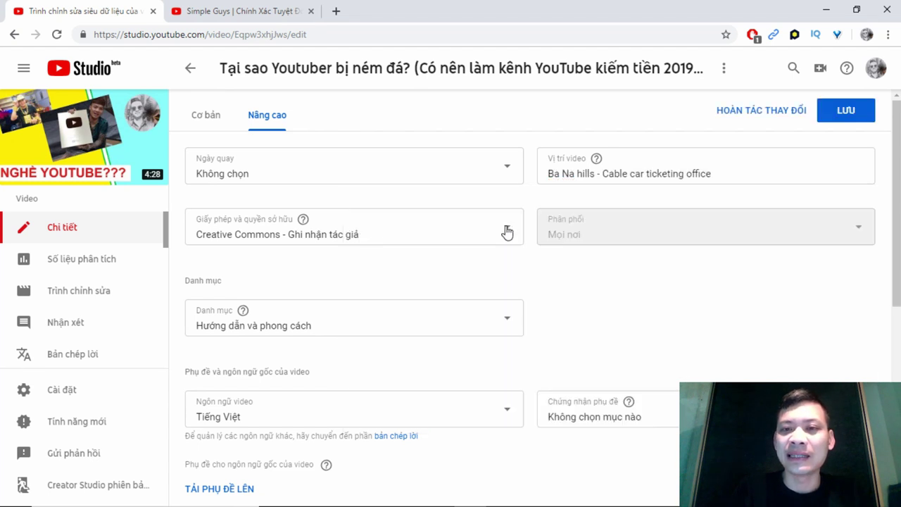
- Replace the video location with a search for "cua dì ba" and clear it without choosing a place
triple_click(720, 175)
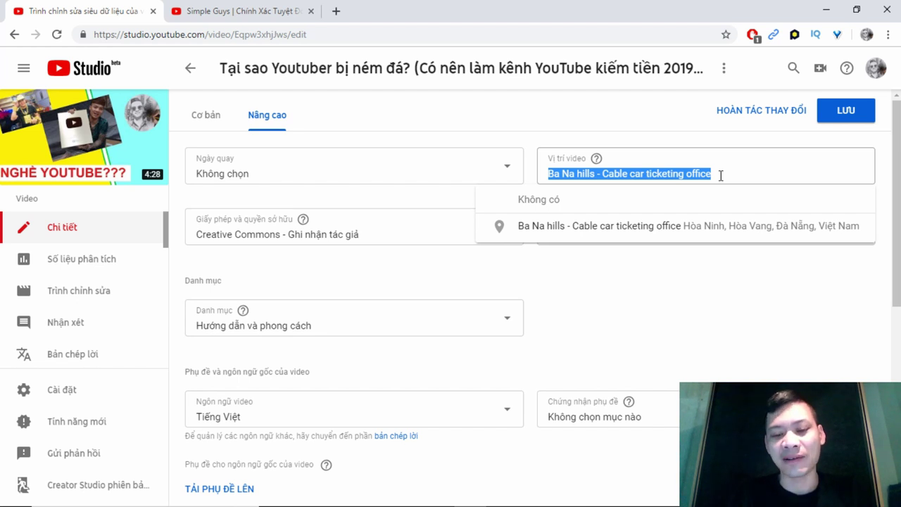
text(cua di ba)
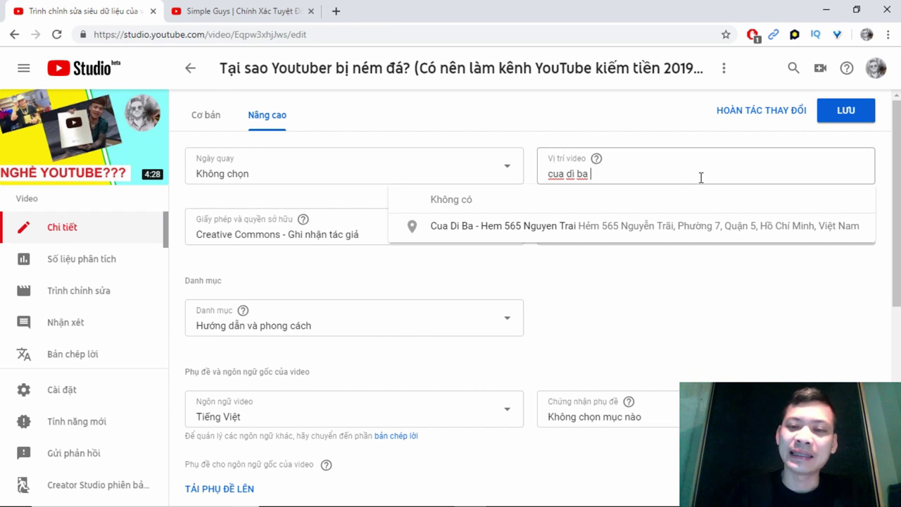
click(626, 173)
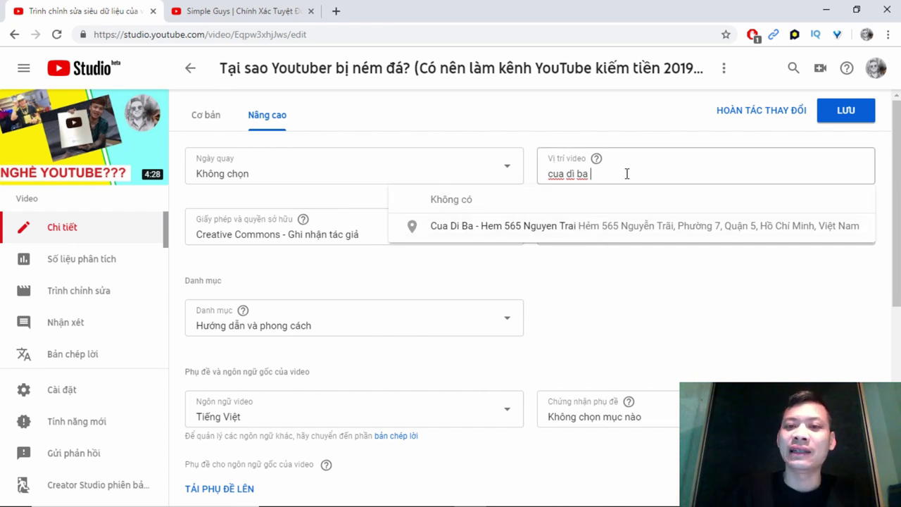
key(BackSpace)
key(BackSpace)
key(BackSpace)
key(BackSpace)
key(BackSpace)
key(BackSpace)
key(BackSpace)
key(BackSpace)
key(BackSpace)
key(BackSpace)
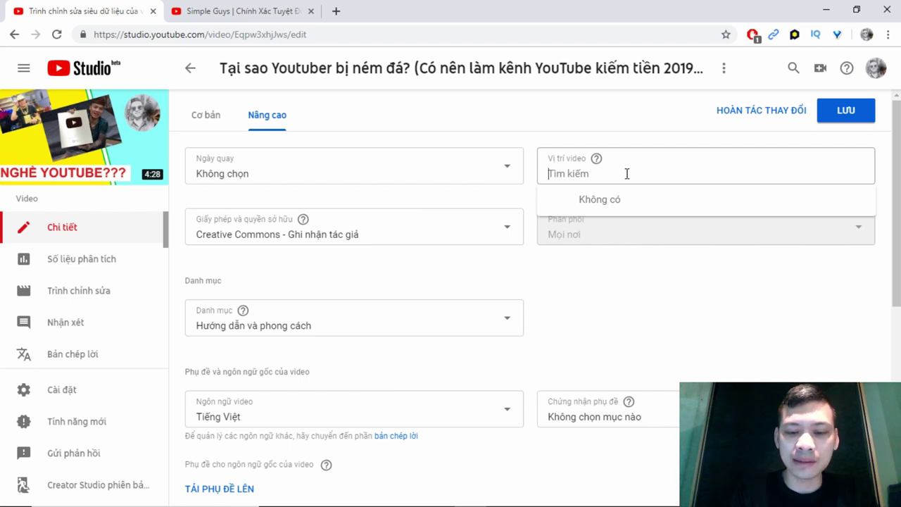
- Try "#1 on trending" as the video location and check where the location appears on the Simple Guys video page
text(#)
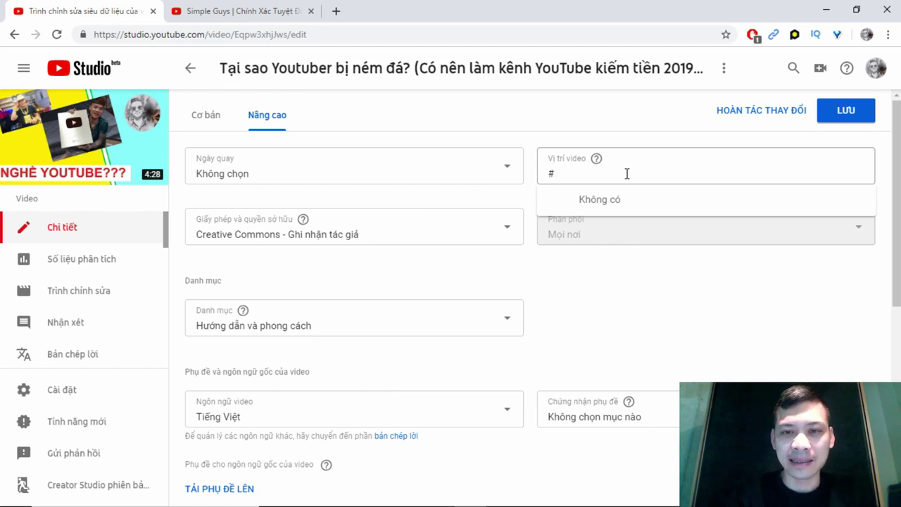
text(1 o)
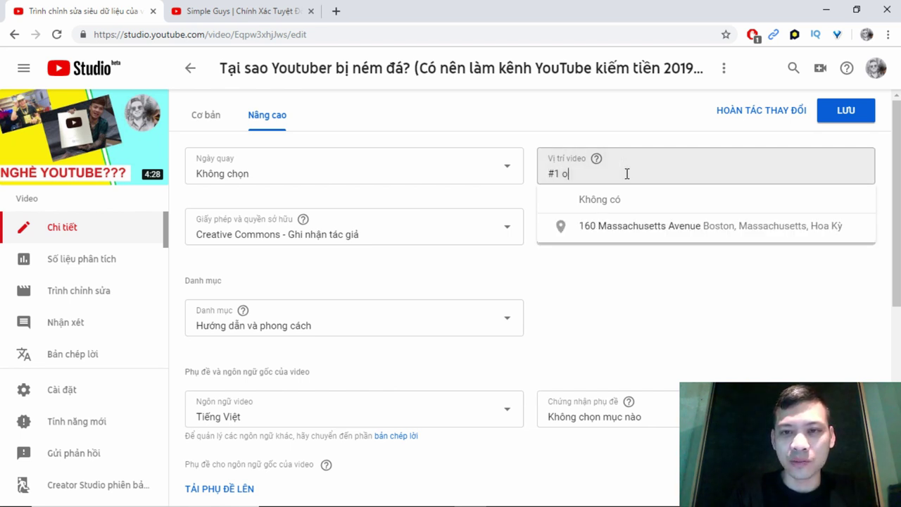
text(n trending)
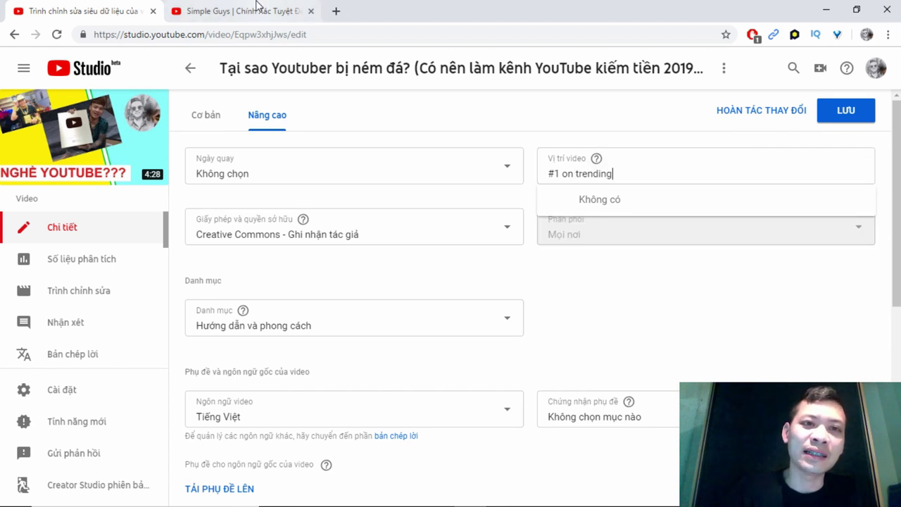
click(258, 8)
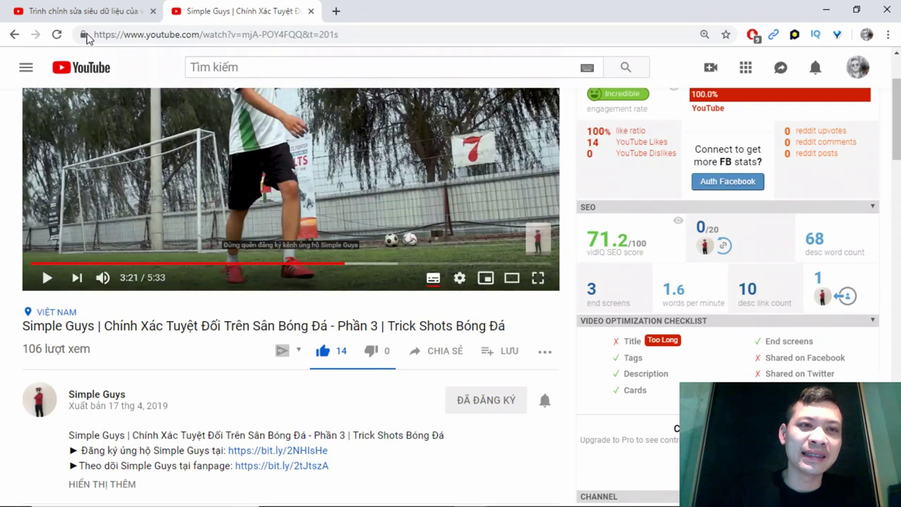
click(87, 11)
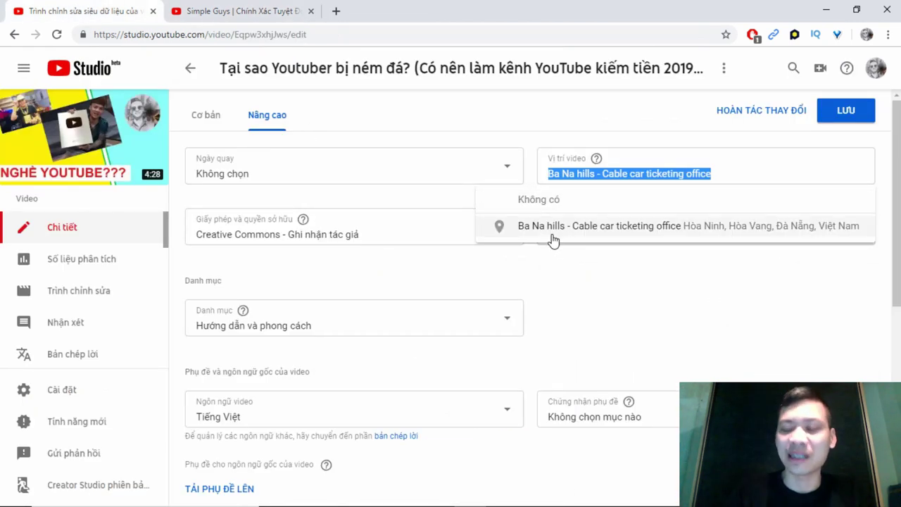
- Try "#1 on trending" again in place of the Ba Na hills location and clear the text
text(#)
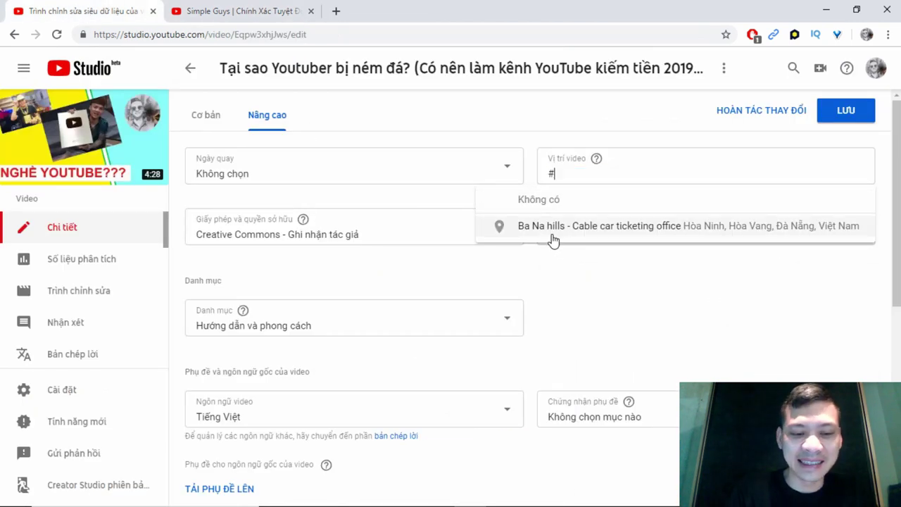
text(1 on trending)
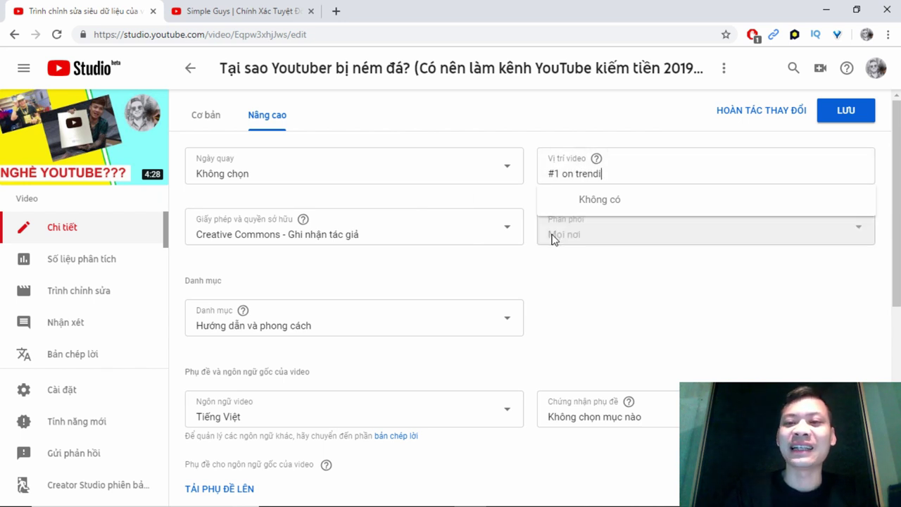
key(BackSpace)
key(BackSpace)
key(BackSpace)
key(BackSpace)
key(BackSpace)
key(BackSpace)
key(BackSpace)
key(BackSpace)
key(BackSpace)
key(BackSpace)
key(BackSpace)
key(BackSpace)
key(BackSpace)
key(BackSpace)
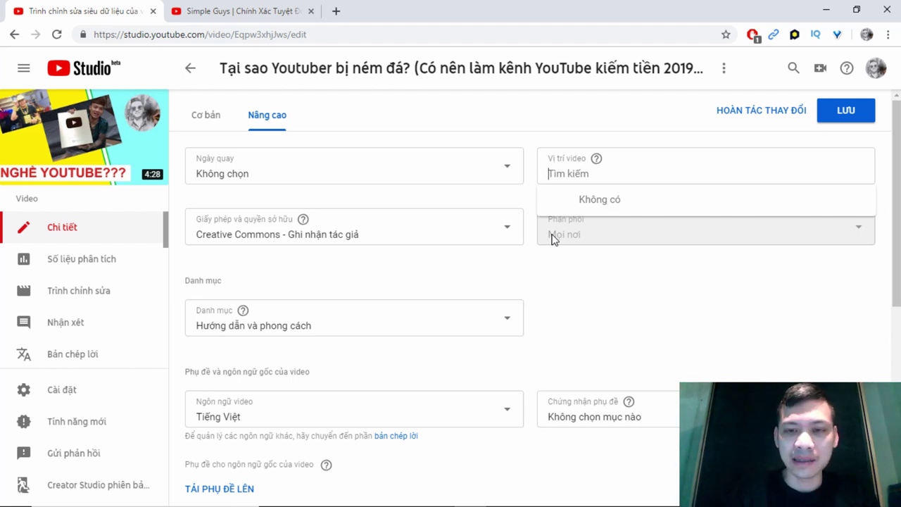
- Search the video location for "cua dì ba", choose the suggested Cua Di Ba place, and save the changes
text(cua di ba)
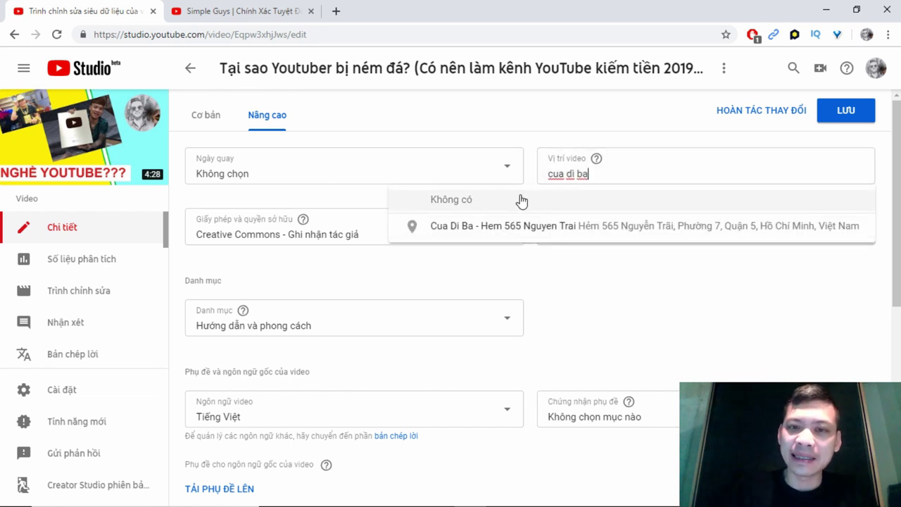
click(476, 226)
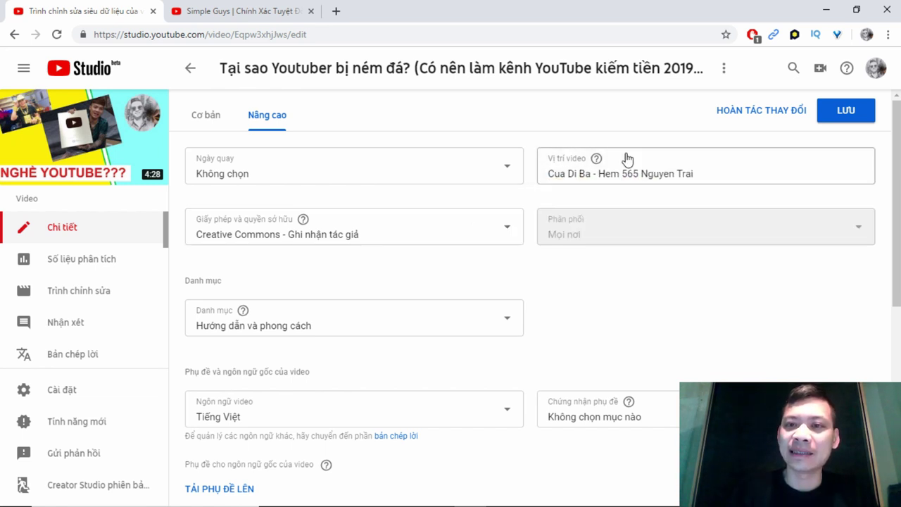
click(839, 112)
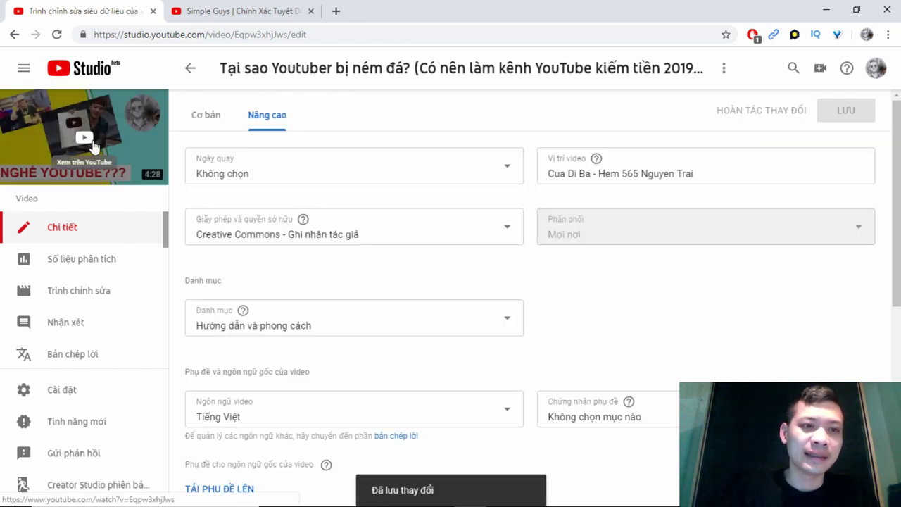
- View the edited video on YouTube to check the location above its title, and return to the Studio editor
click(87, 143)
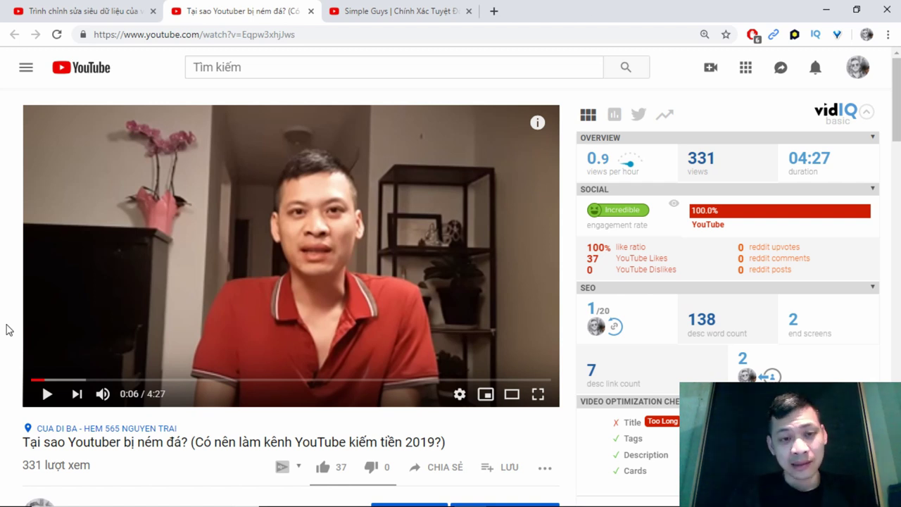
click(97, 13)
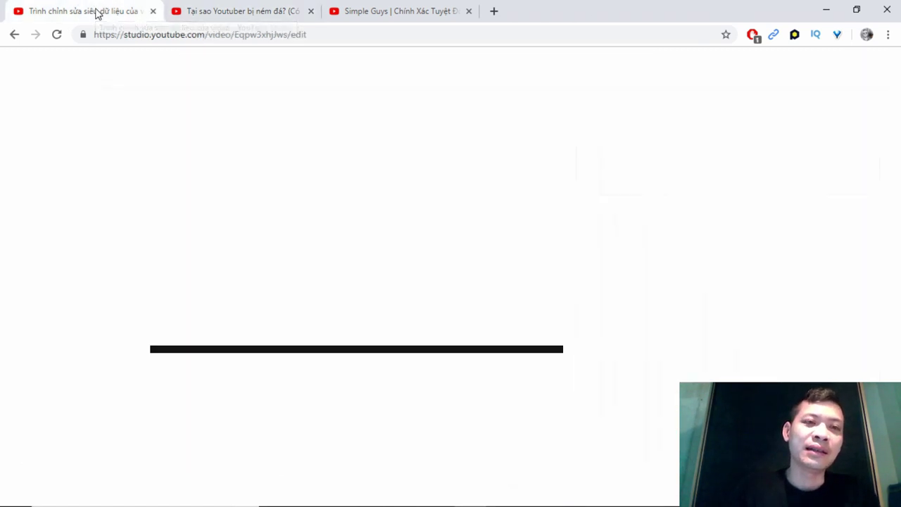